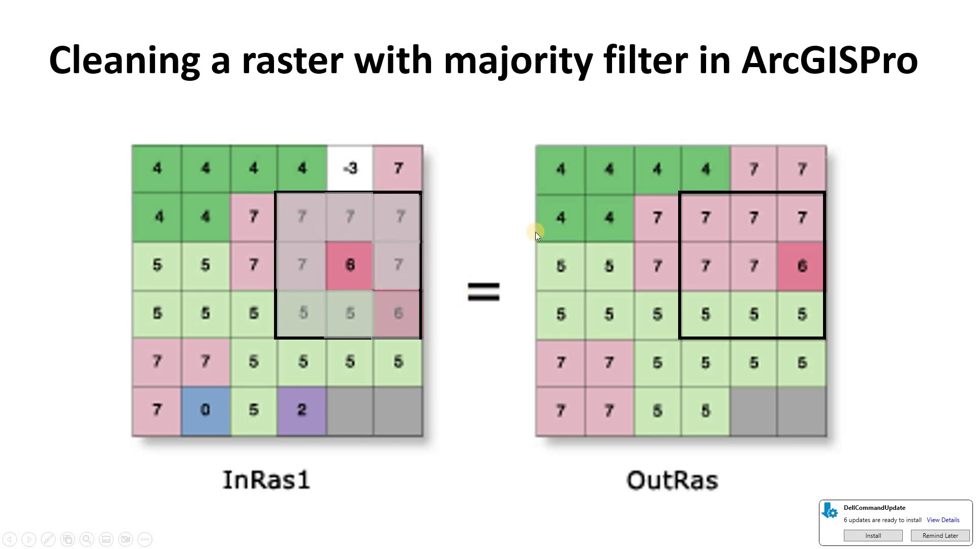
# - End the majority-filter slideshow, minimize both PowerPoint windows and return to the ArcGIS Pro map
pyautogui.click(853, 277)
pyautogui.press('Escape')
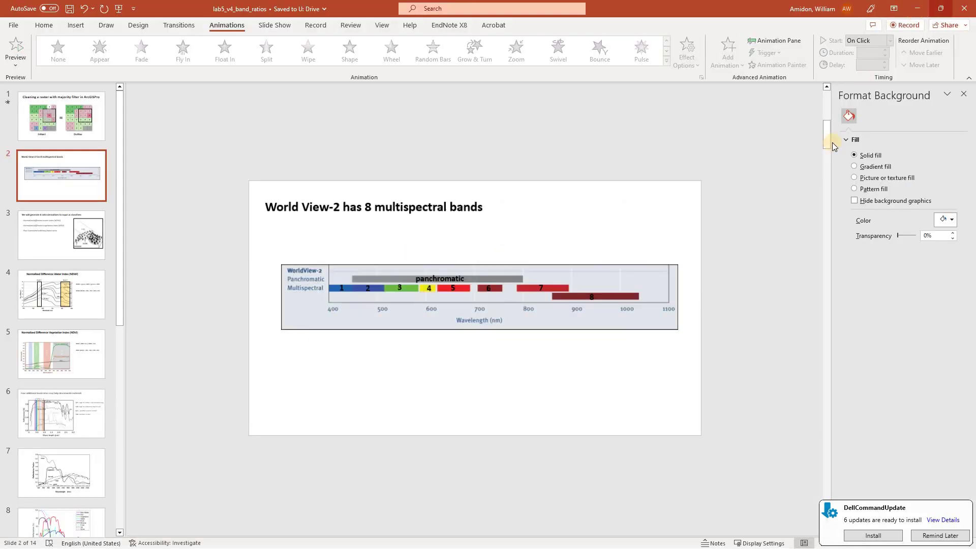
pyautogui.click(918, 8)
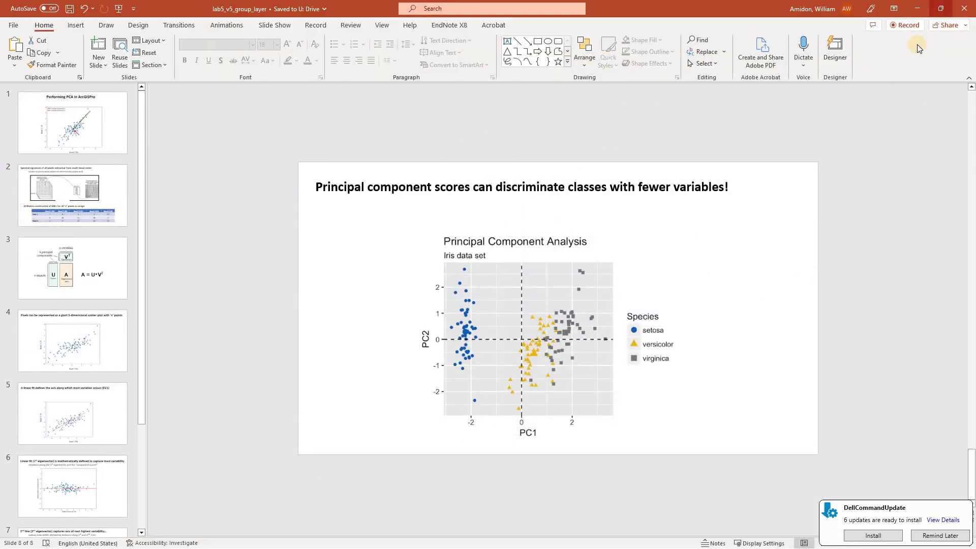
pyautogui.click(918, 8)
pyautogui.click(966, 314)
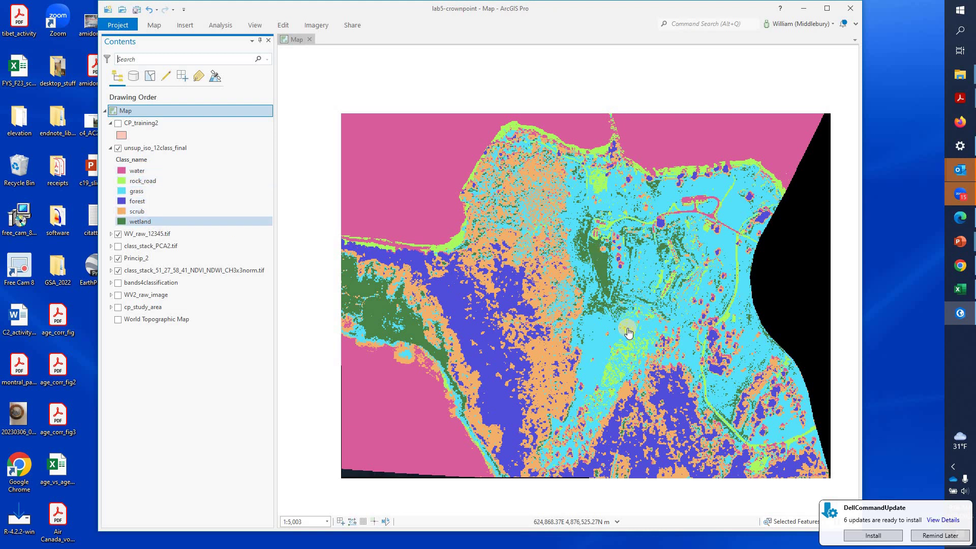
# - Pan and zoom the map, then hide unsup_iso_12class_final to reveal the imagery beneath
pyautogui.moveTo(658, 305); pyautogui.dragTo(550, 310)
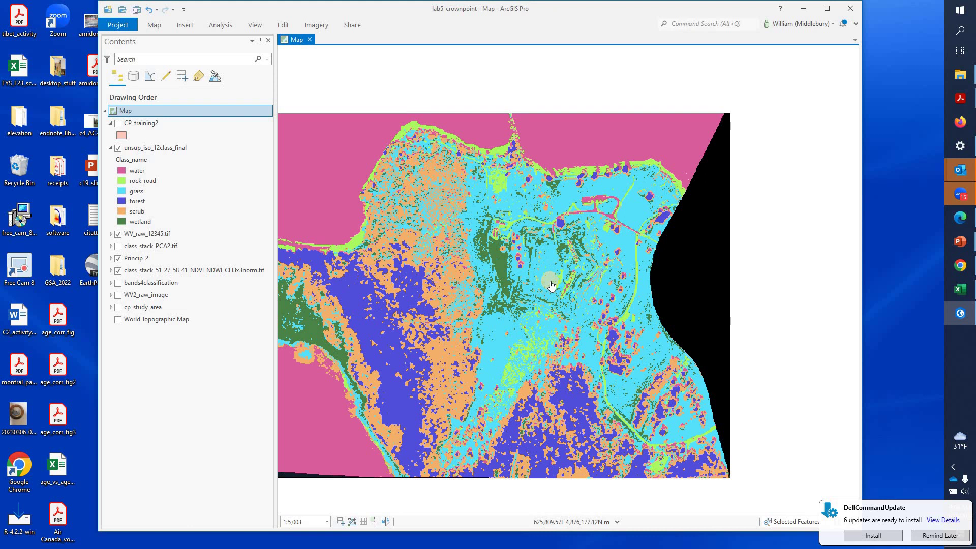
pyautogui.scroll(3, 523, 316)
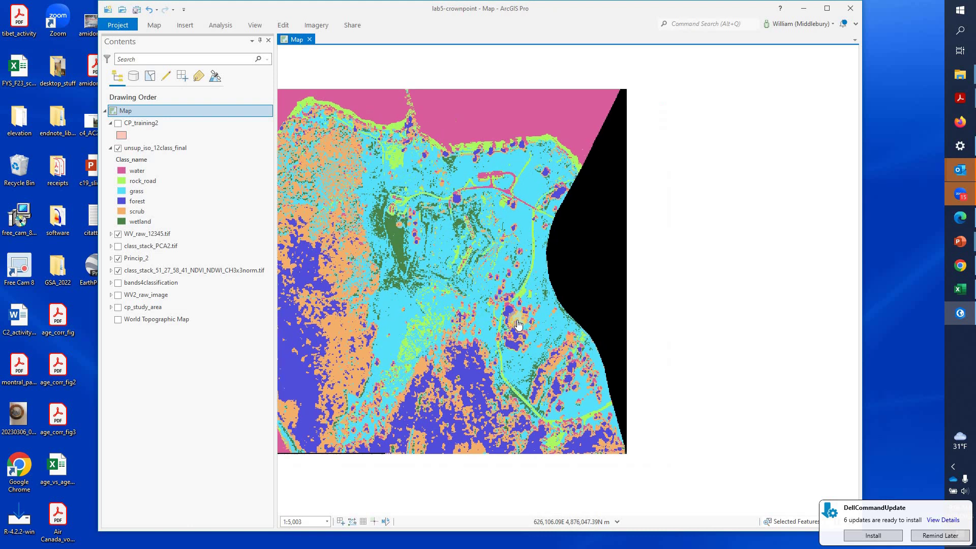
pyautogui.scroll(5, 410, 300)
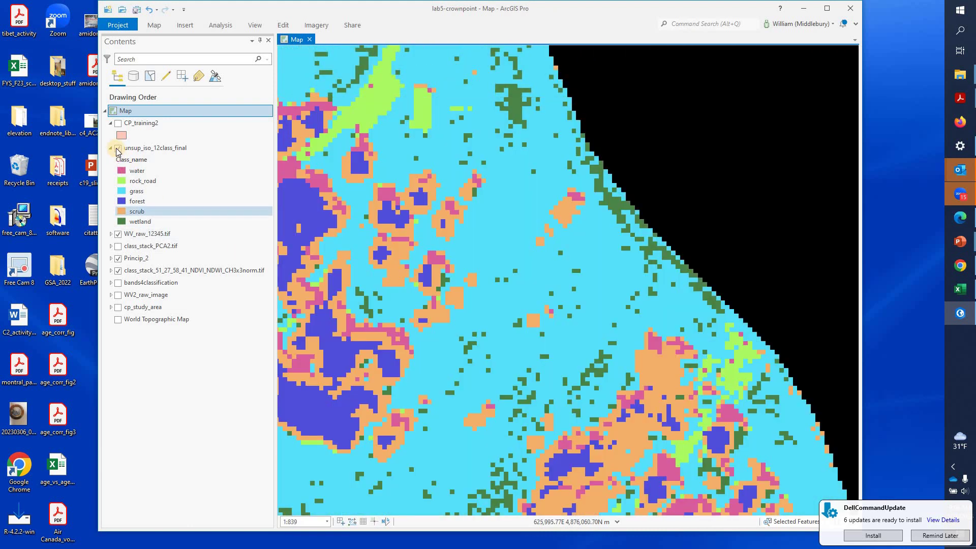
pyautogui.click(155, 148)
pyautogui.press('space')
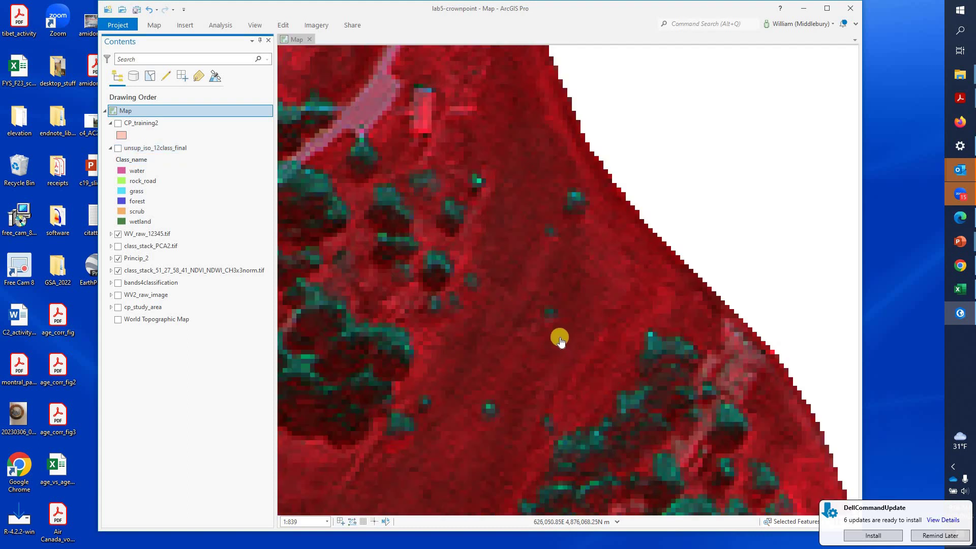
# - Hide Princip_2 and the class stack composite, then turn unsup_iso_12class_final back on
pyautogui.click(118, 258)
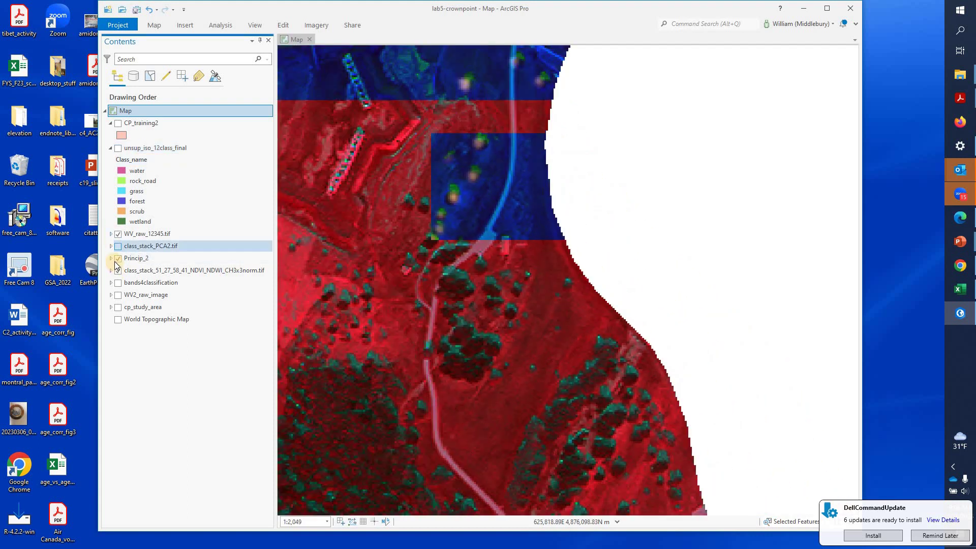
pyautogui.click(118, 271)
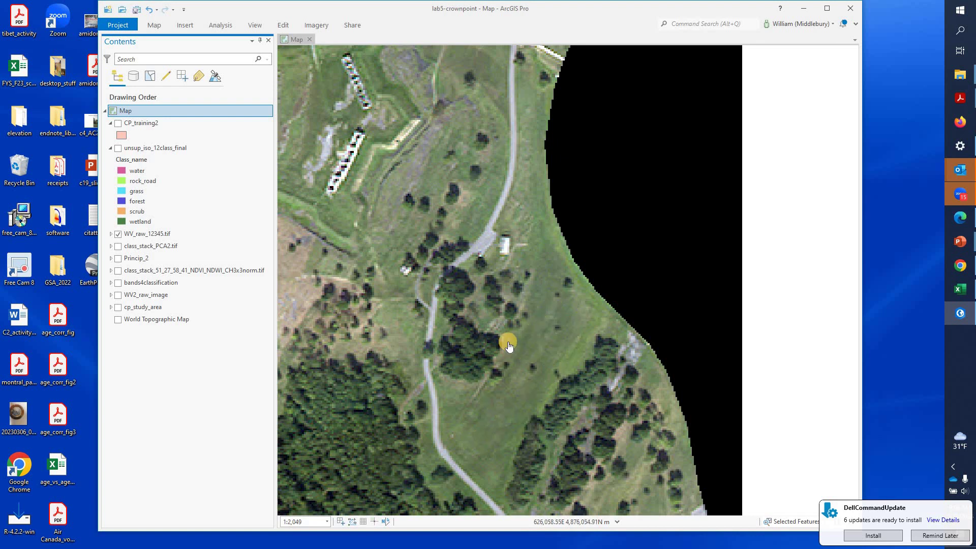
pyautogui.click(118, 148)
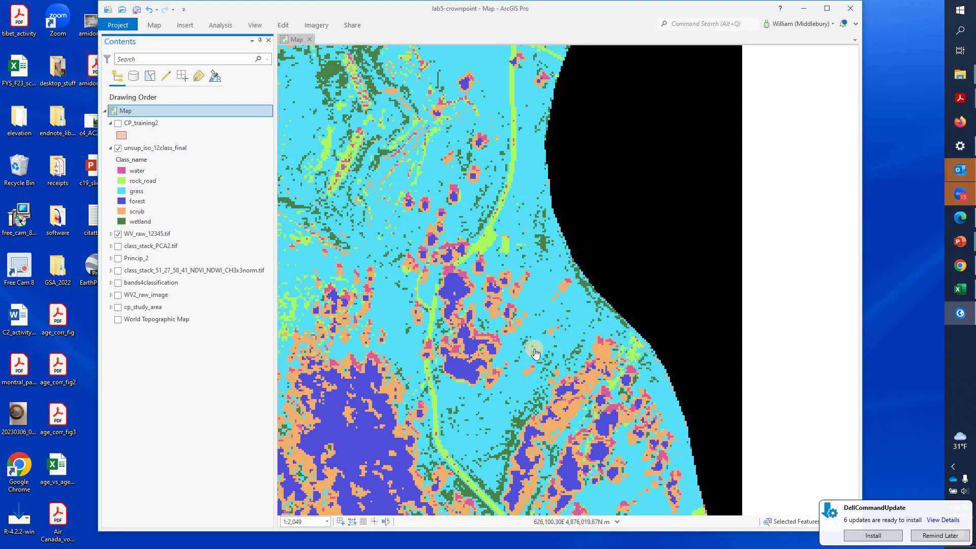
pyautogui.scroll(4, 535, 351)
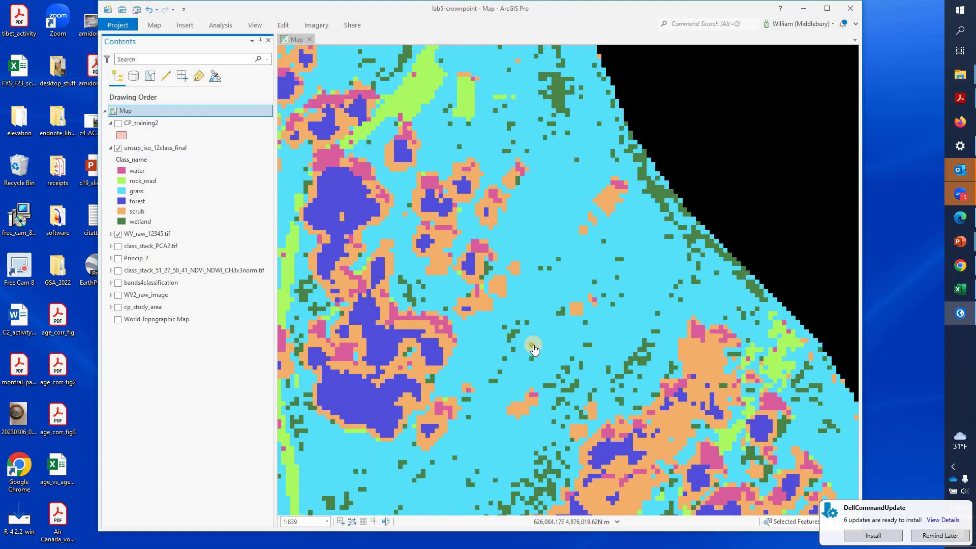
pyautogui.scroll(-2, 534, 349)
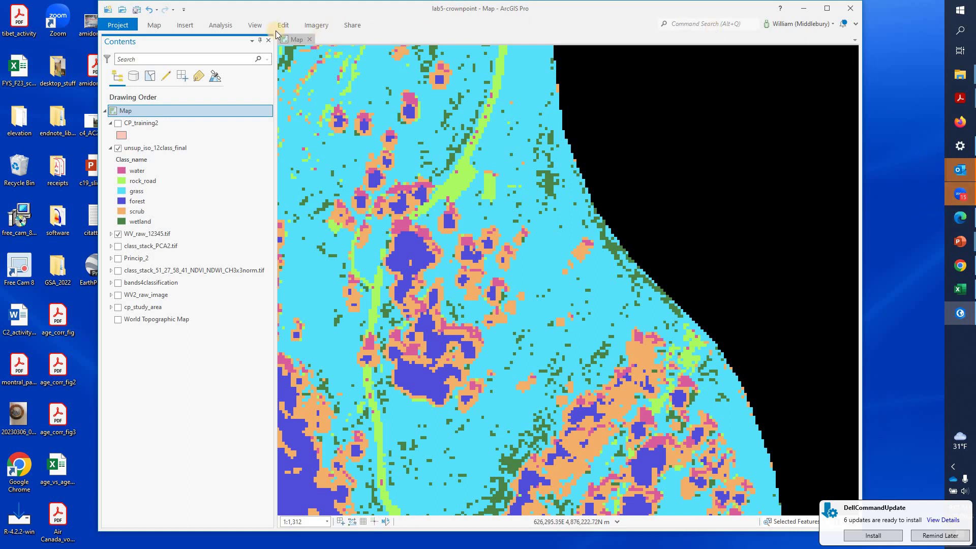
# - Search the geoprocessing tools for 'majority' and open the Majority Filter tool
pyautogui.click(219, 26)
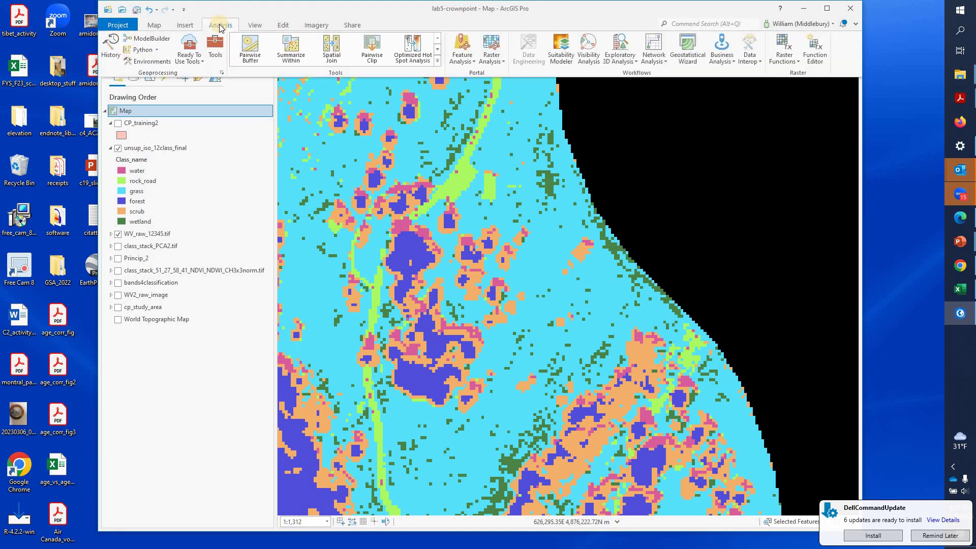
pyautogui.click(215, 55)
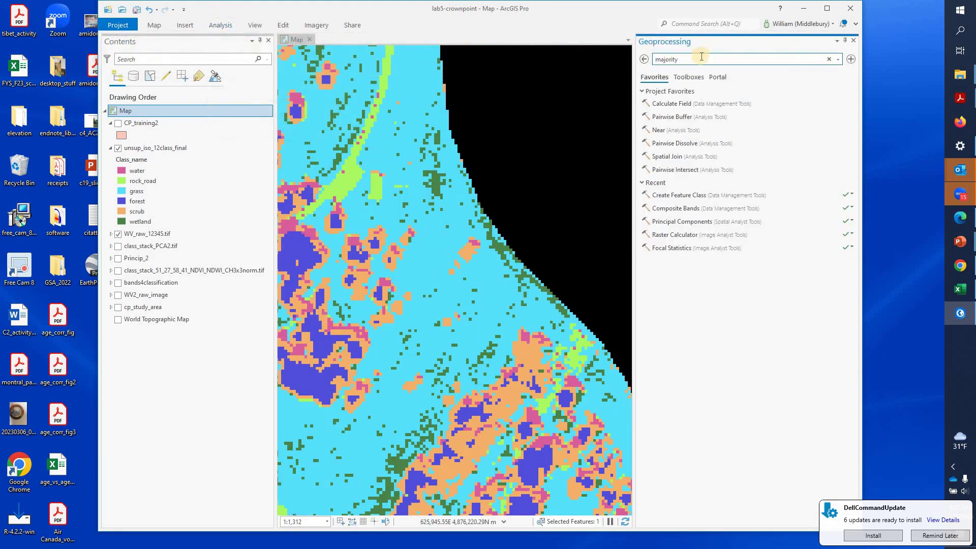
pyautogui.write('majority')
pyautogui.doubleClick(689, 59)
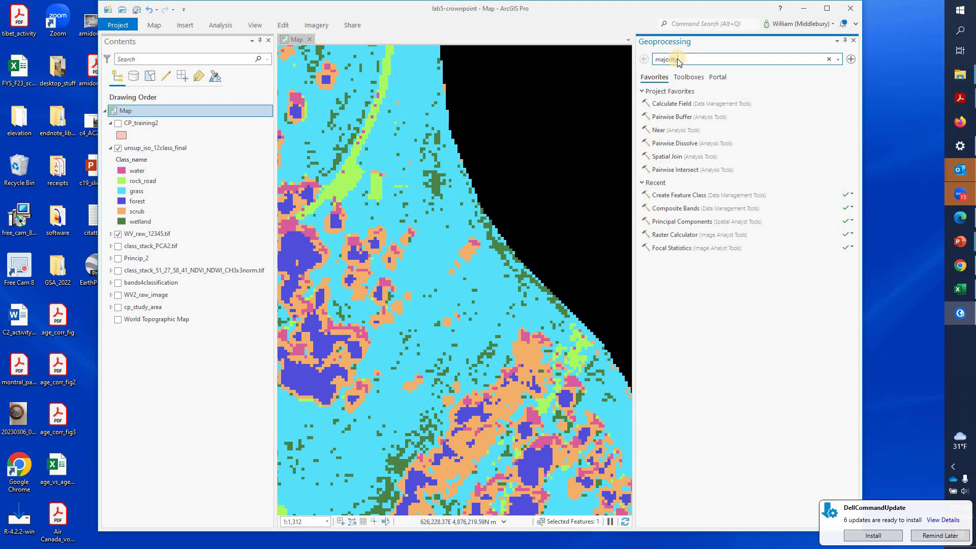
pyautogui.click(684, 61)
pyautogui.press('Return')
pyautogui.click(669, 93)
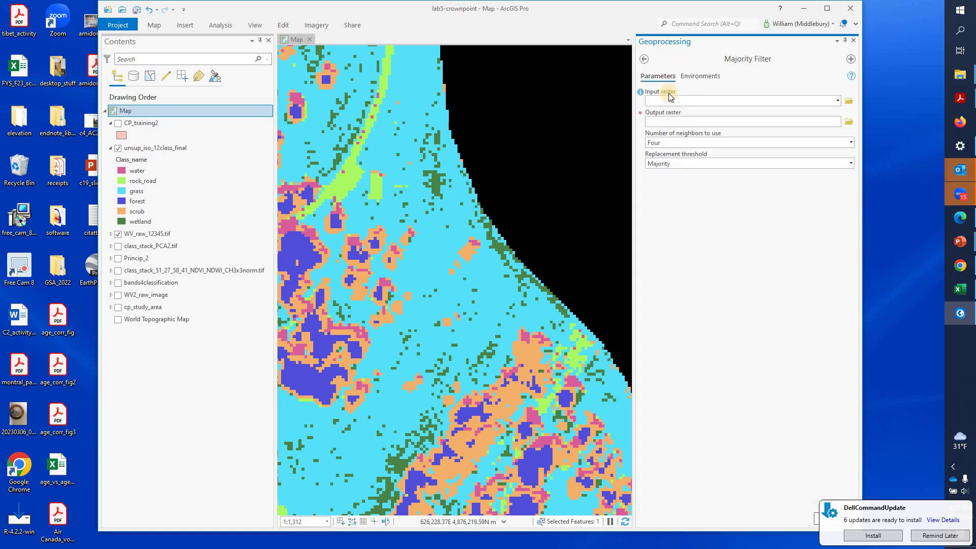
# - Set the input raster to unsup_iso_12class_final and browse for the output raster location
pyautogui.click(838, 101)
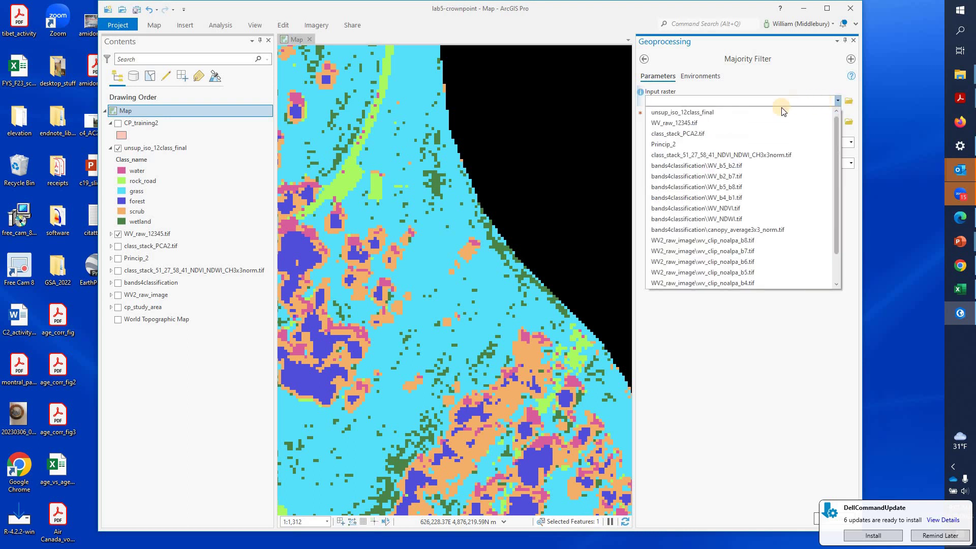
pyautogui.click(682, 112)
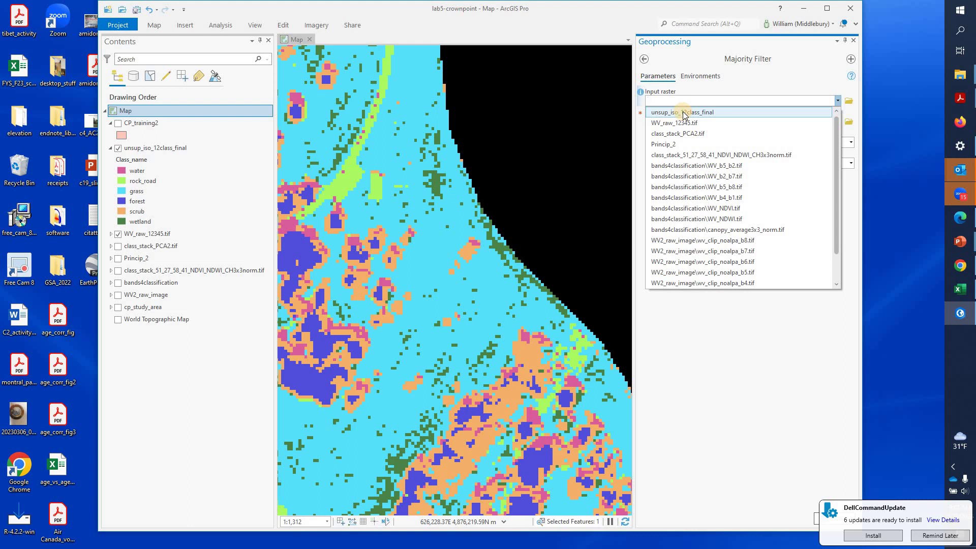
pyautogui.click(847, 123)
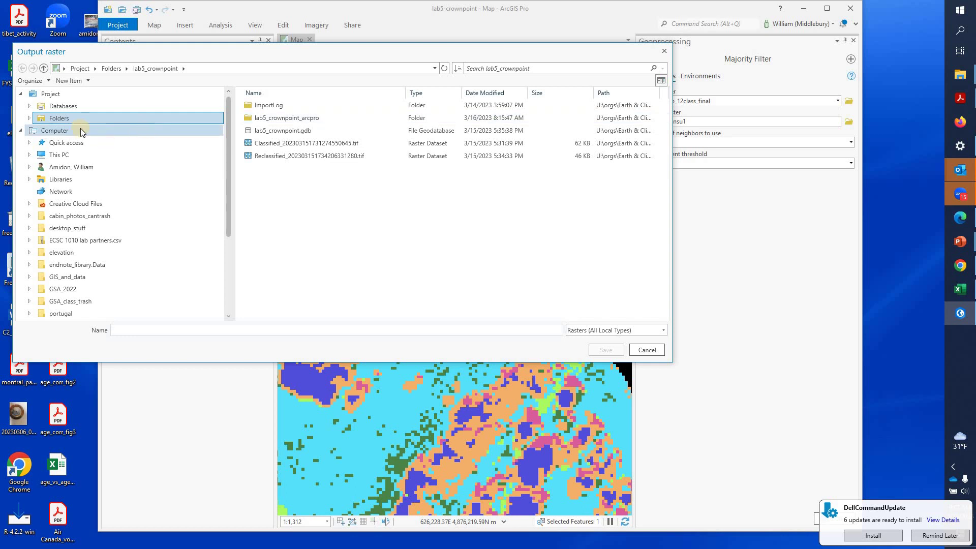
# - Browse to the output folder under lab5_crownpoint_arcpro and name the raster unsup_iso_12class_majority.tif
pyautogui.click(29, 119)
pyautogui.click(37, 131)
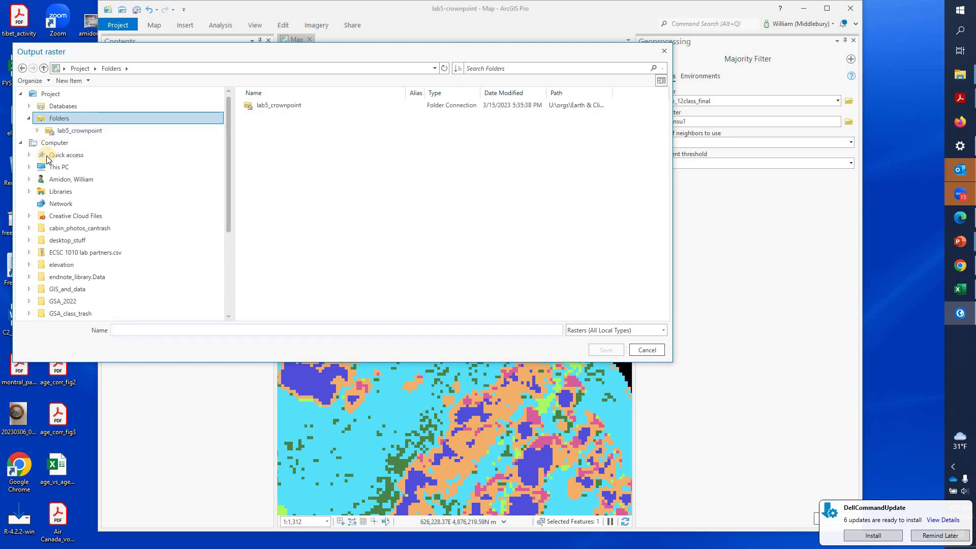
pyautogui.click(46, 155)
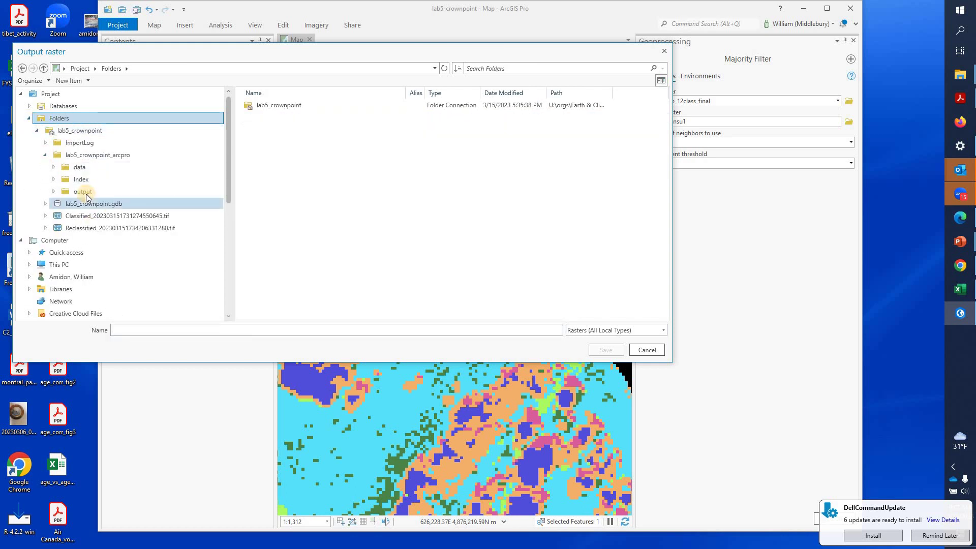
pyautogui.click(87, 196)
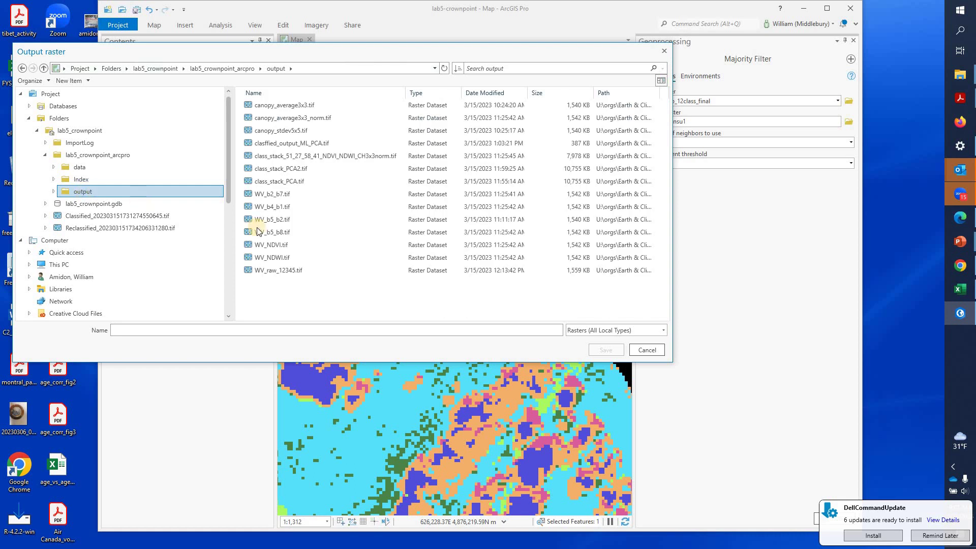
pyautogui.click(418, 334)
pyautogui.write('unsup_iso_12class_majority')
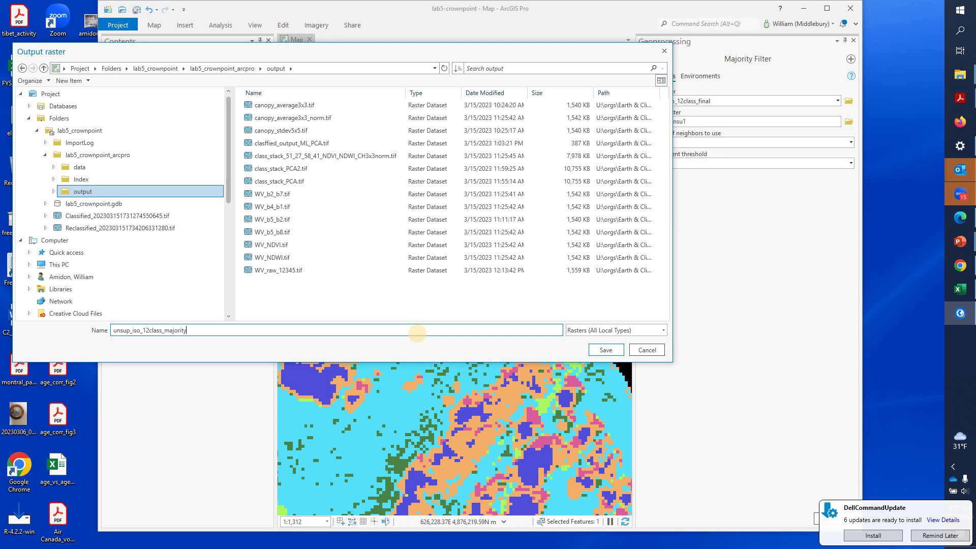
pyautogui.write('.tif')
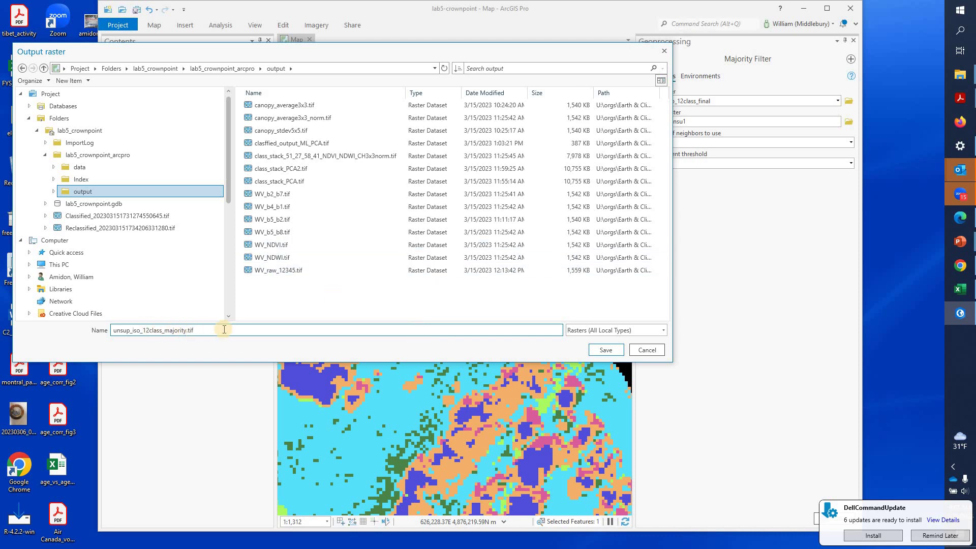
# - Save the output name, use Eight neighbors with a Majority replacement threshold, and run the filter
pyautogui.click(604, 350)
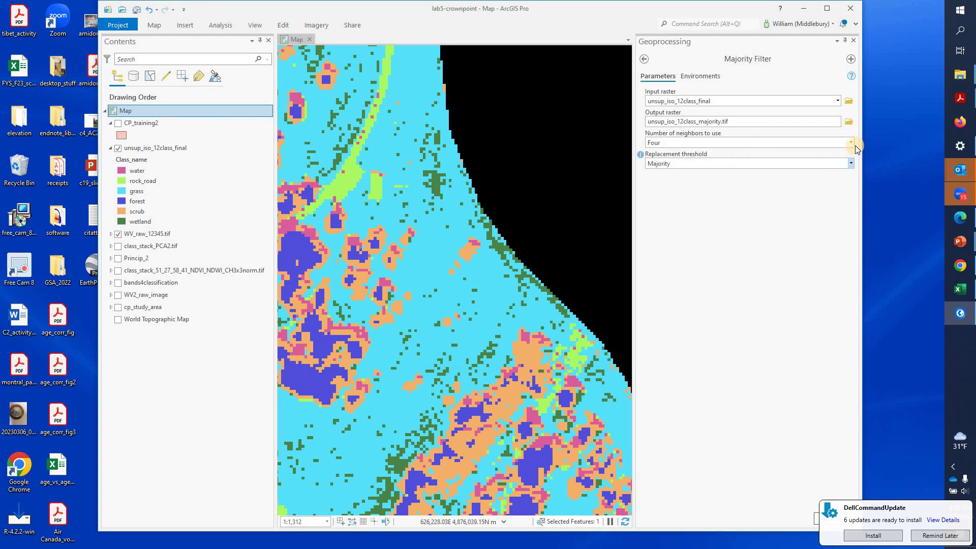
pyautogui.click(786, 143)
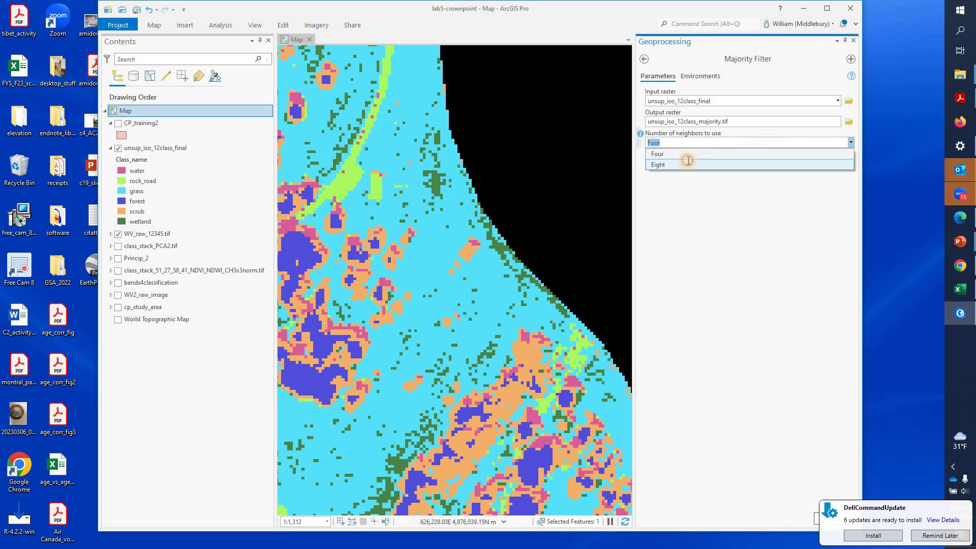
pyautogui.click(776, 165)
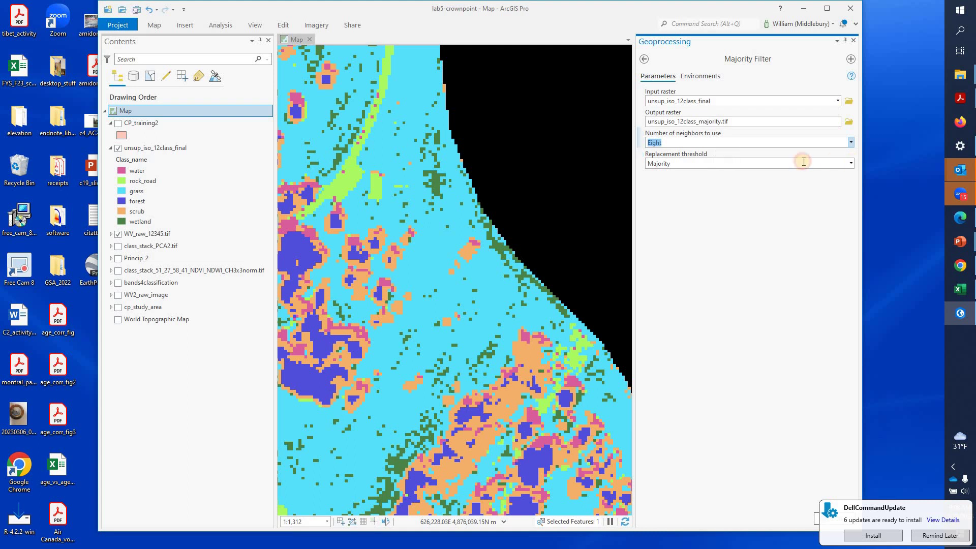
pyautogui.click(720, 175)
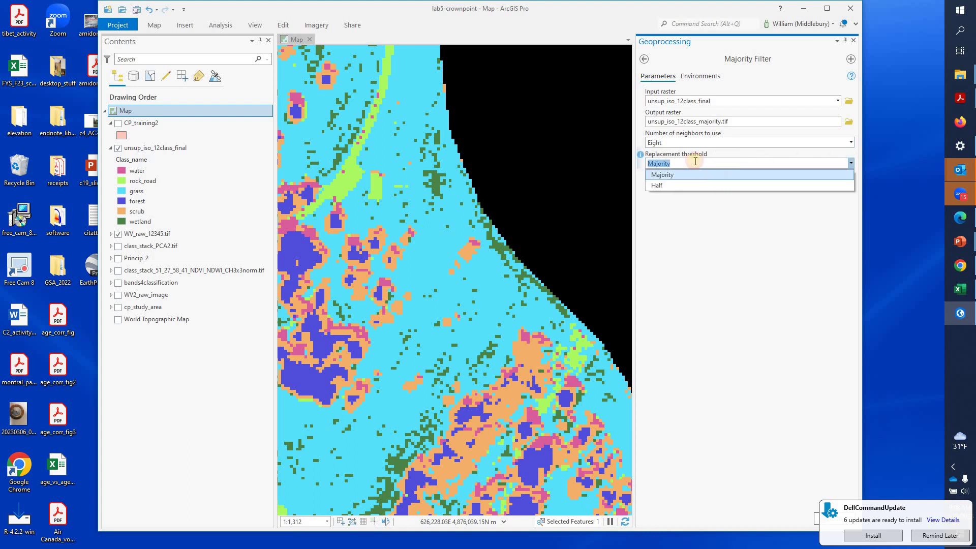
pyautogui.click(699, 162)
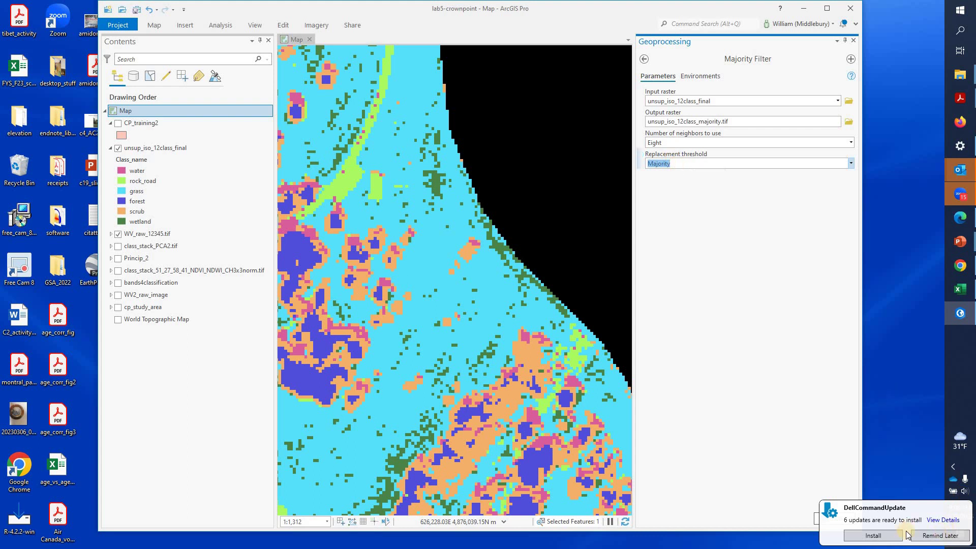
pyautogui.click(839, 518)
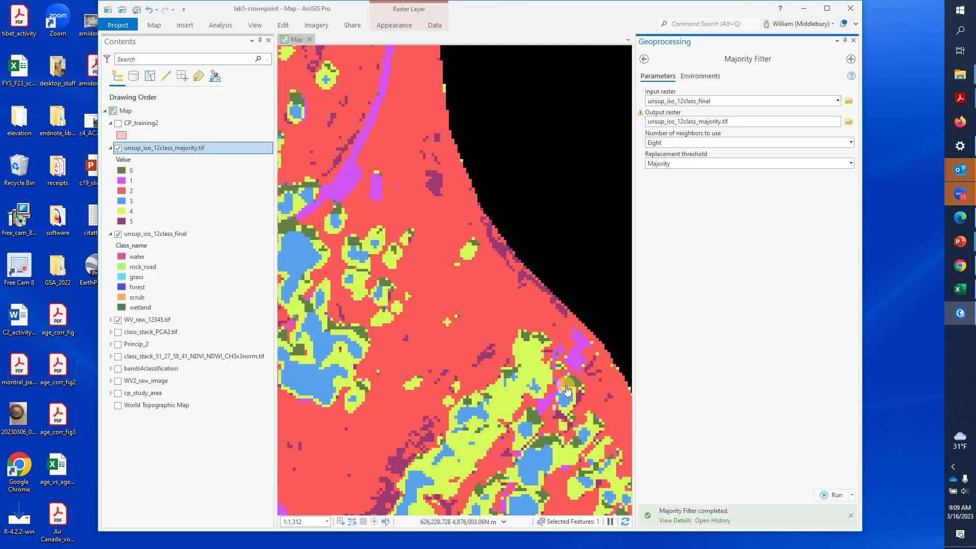
pyautogui.click(118, 149)
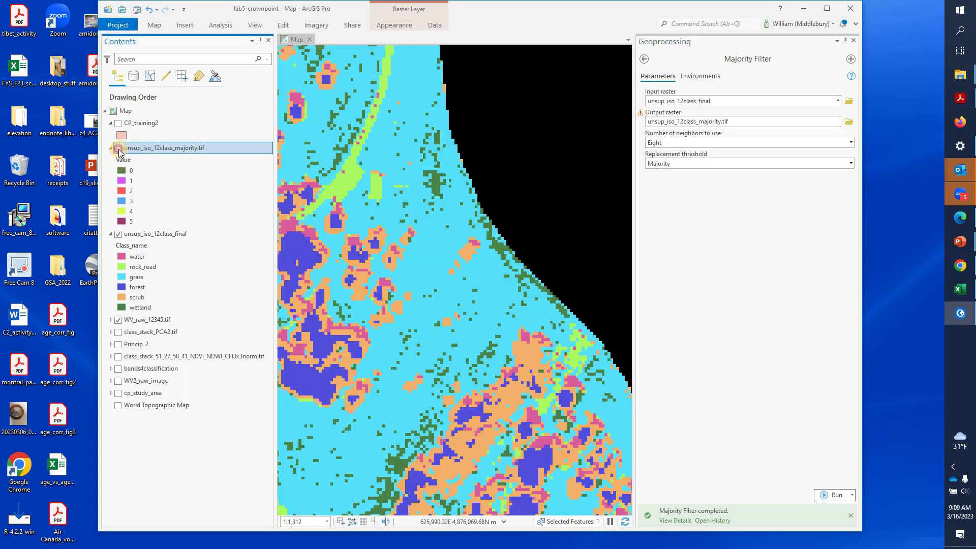
pyautogui.click(118, 149)
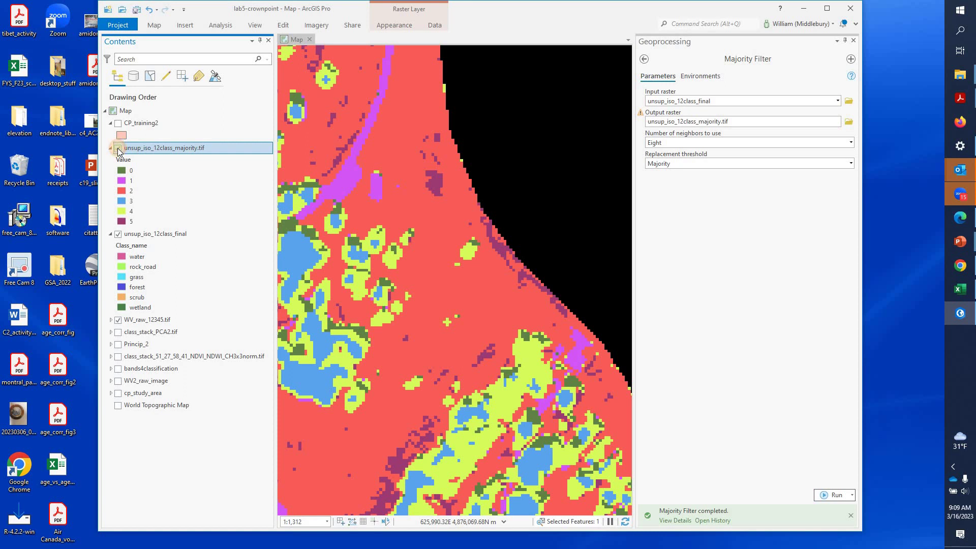
pyautogui.click(118, 148)
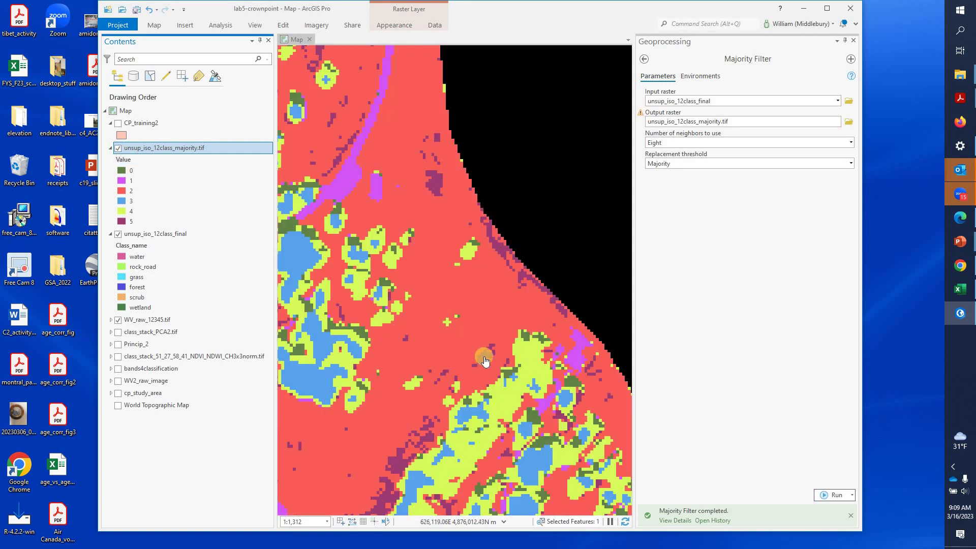
pyautogui.click(118, 148)
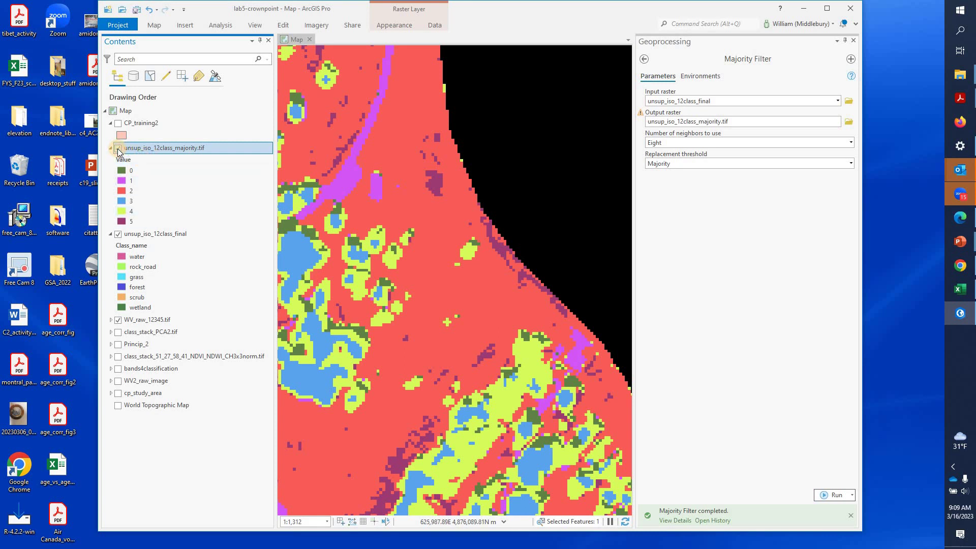
pyautogui.click(117, 148)
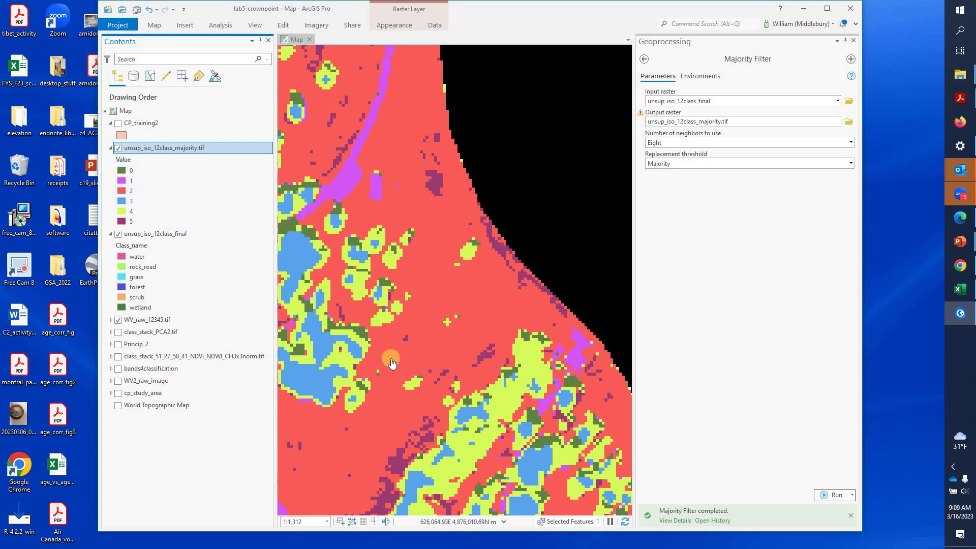
pyautogui.click(118, 148)
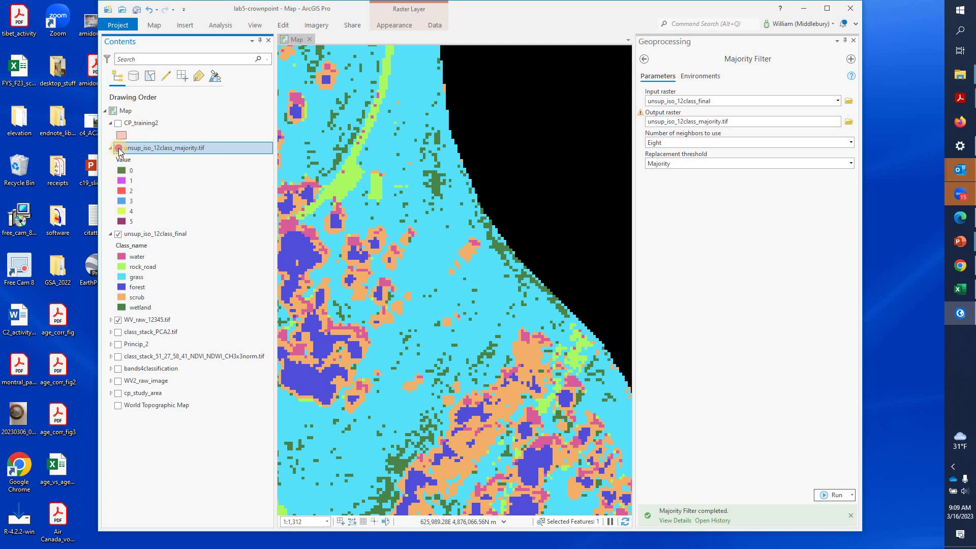
pyautogui.click(118, 148)
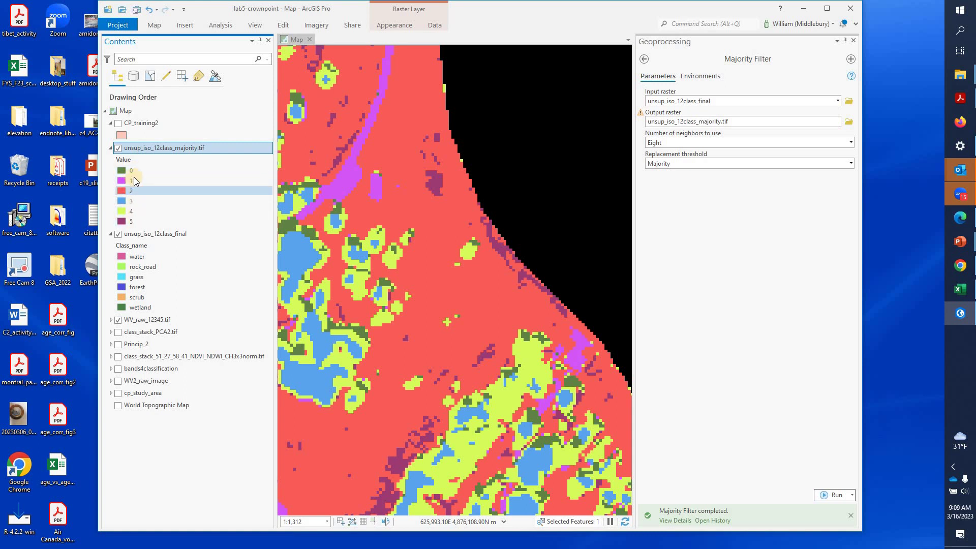
pyautogui.rightClick(142, 151)
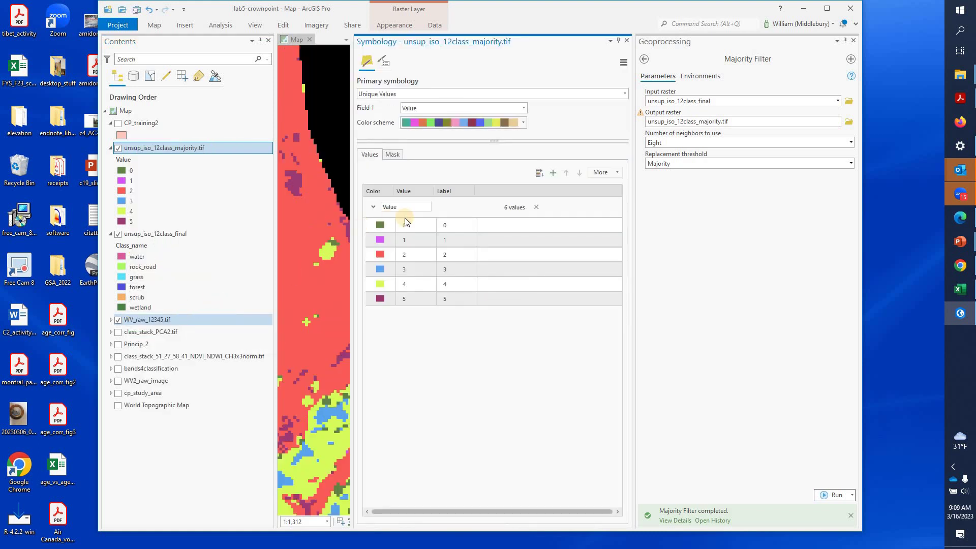
# - Label the majority raster's values 0–5 water, rock, grass, forest, scrub and wetland
pyautogui.doubleClick(453, 224)
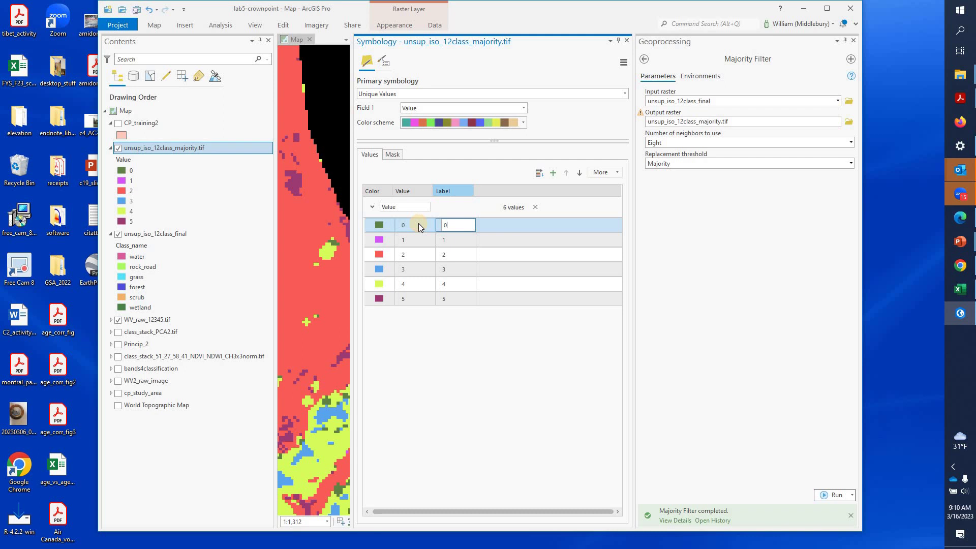
pyautogui.write('water')
pyautogui.doubleClick(456, 241)
pyautogui.click(439, 240)
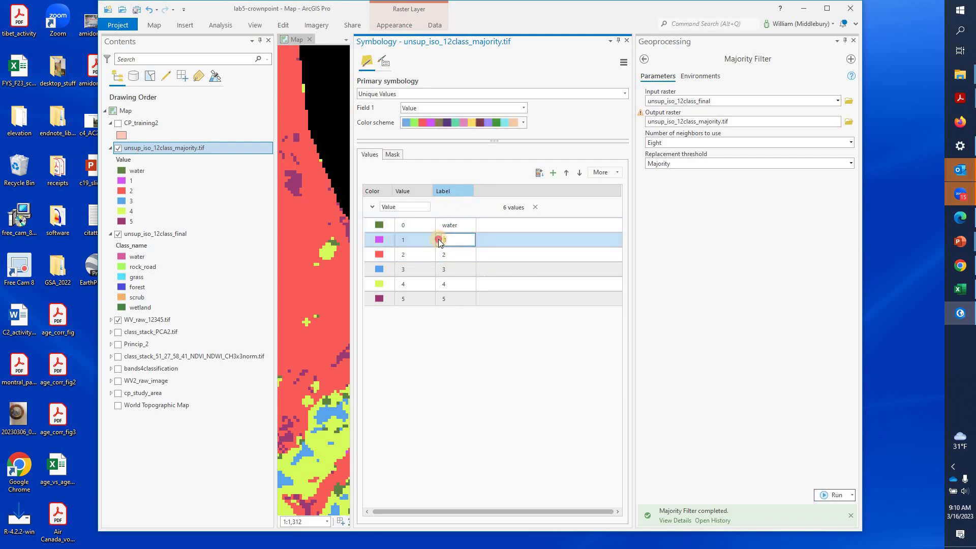
pyautogui.write('rock')
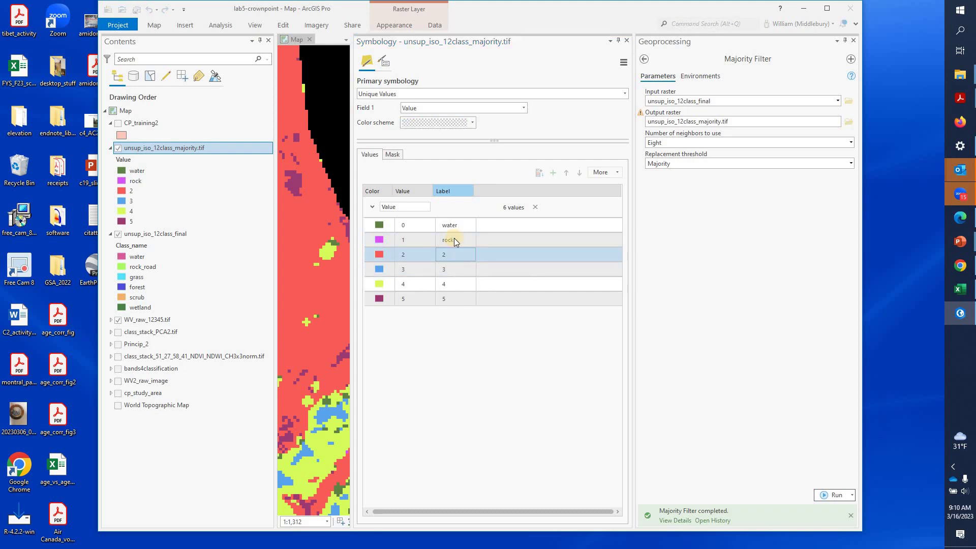
pyautogui.click(450, 288)
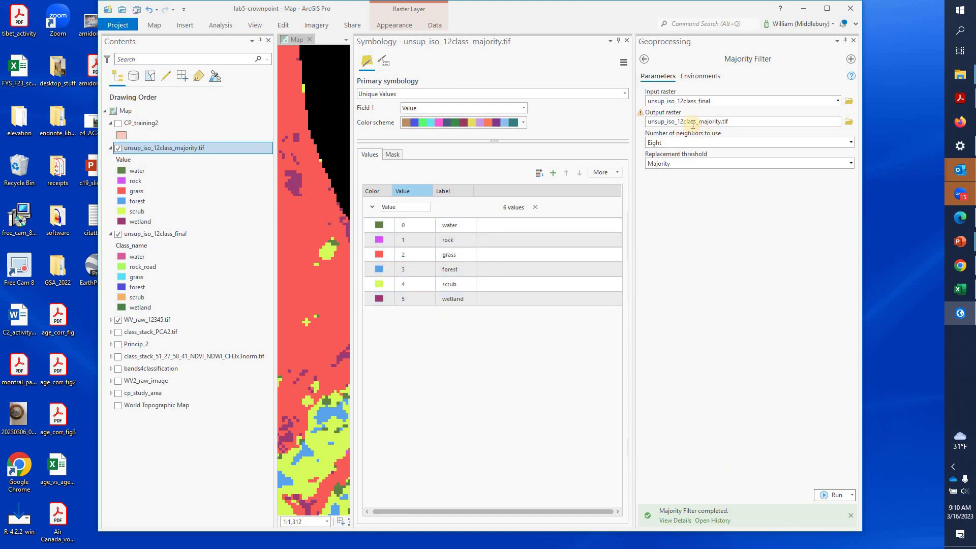
# - Close the symbology settings and hide the unsup_iso_12class_final layer
pyautogui.click(627, 41)
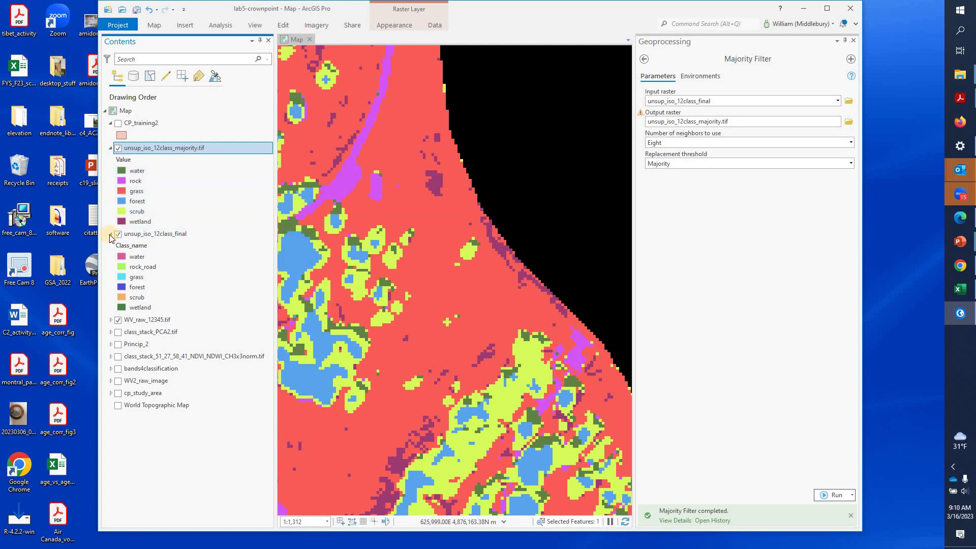
pyautogui.click(110, 234)
pyautogui.click(118, 234)
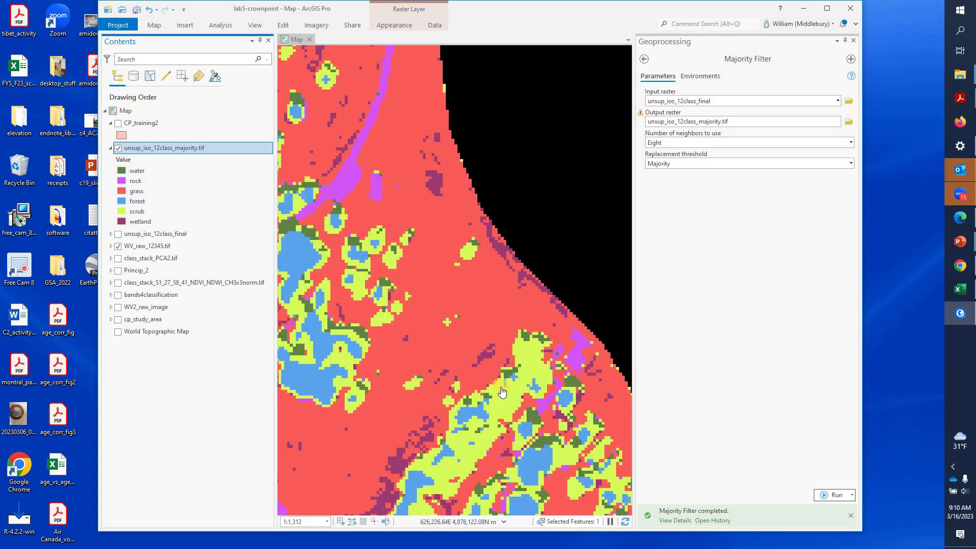